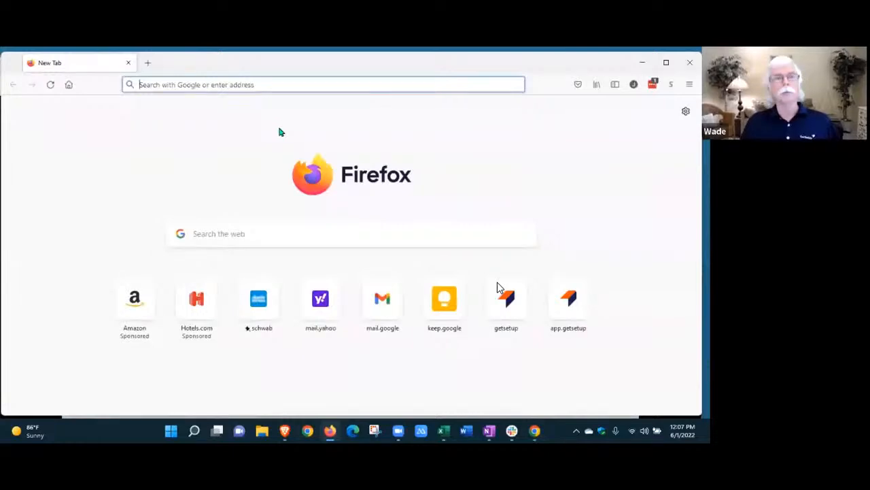
# Step: Go to google.com and check which Google account is signed in
pyautogui.write('google.com/')
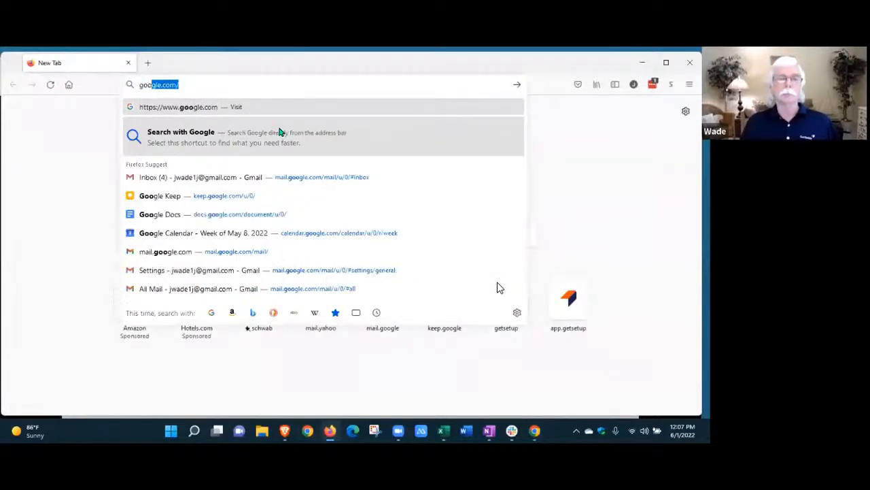
pyautogui.press('Return')
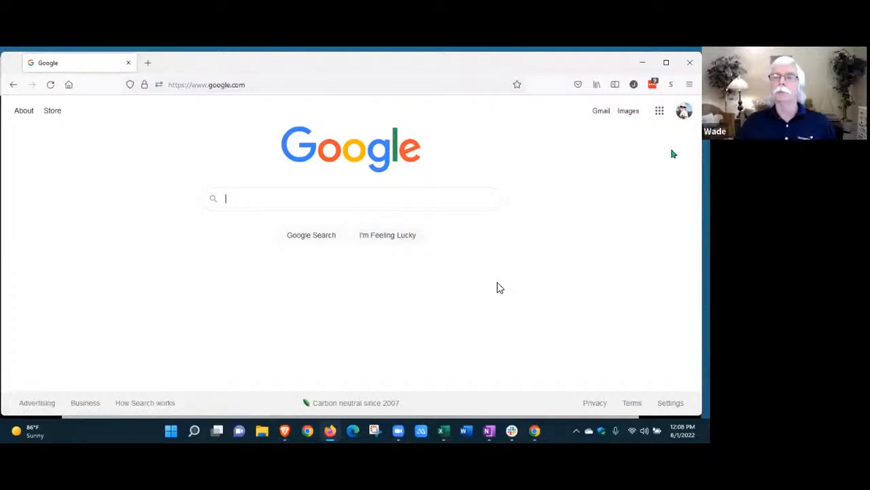
pyautogui.click(686, 113)
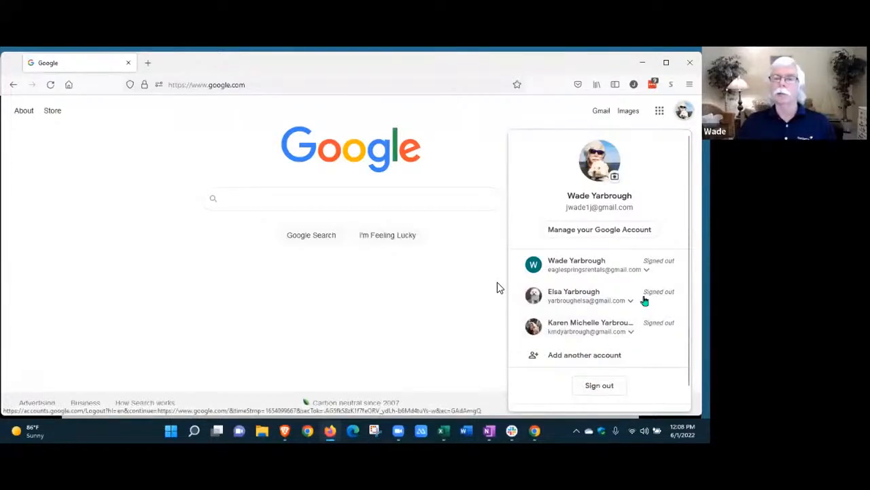
pyautogui.click(568, 119)
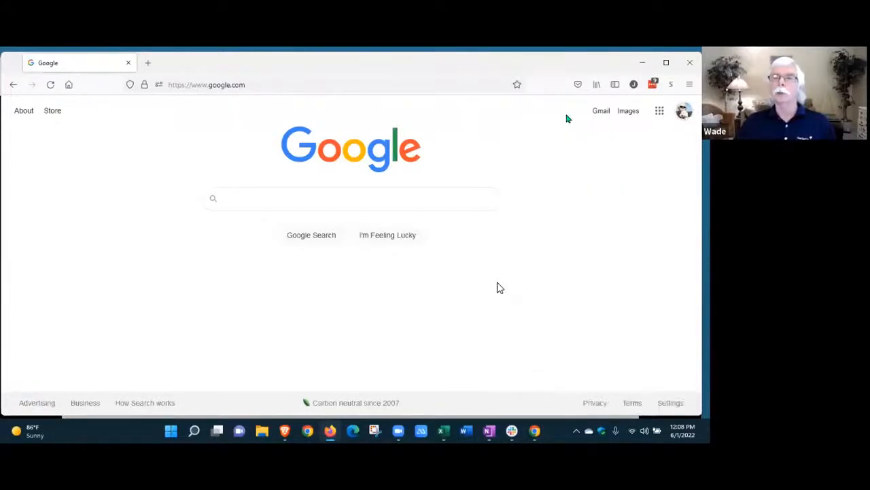
# Step: Look through the full list of available Google apps in the app launcher
pyautogui.click(659, 118)
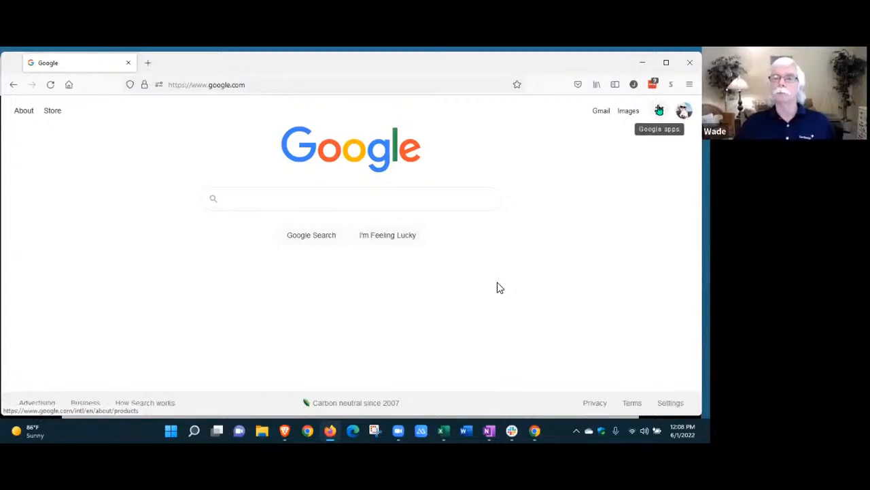
pyautogui.click(659, 111)
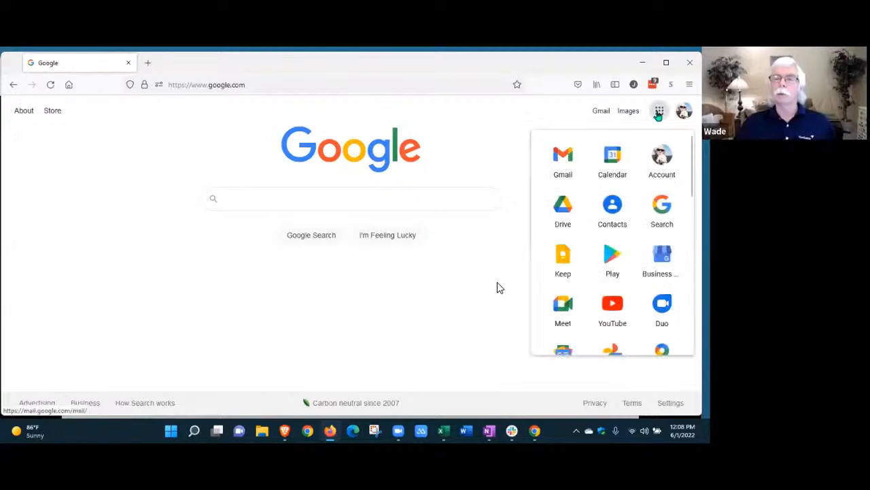
pyautogui.scroll(-2, 624, 185)
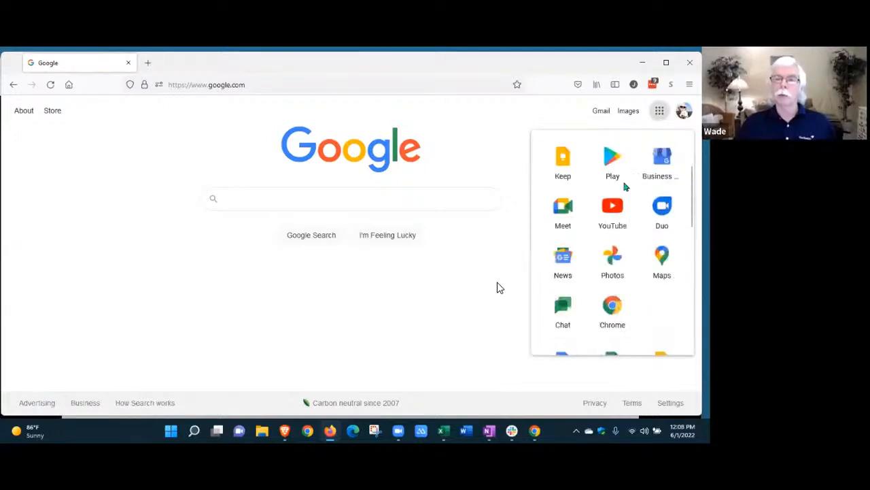
pyautogui.scroll(-1, 624, 185)
pyautogui.scroll(-4, 624, 184)
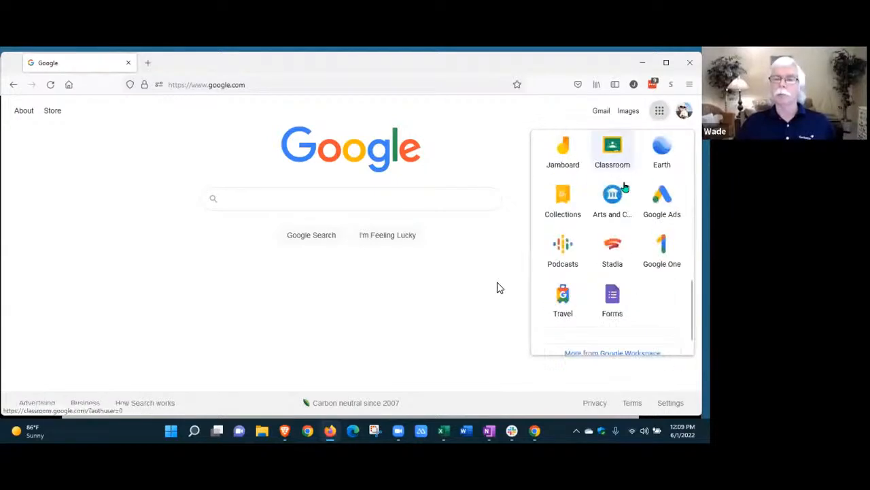
pyautogui.scroll(1, 625, 184)
pyautogui.scroll(3, 625, 185)
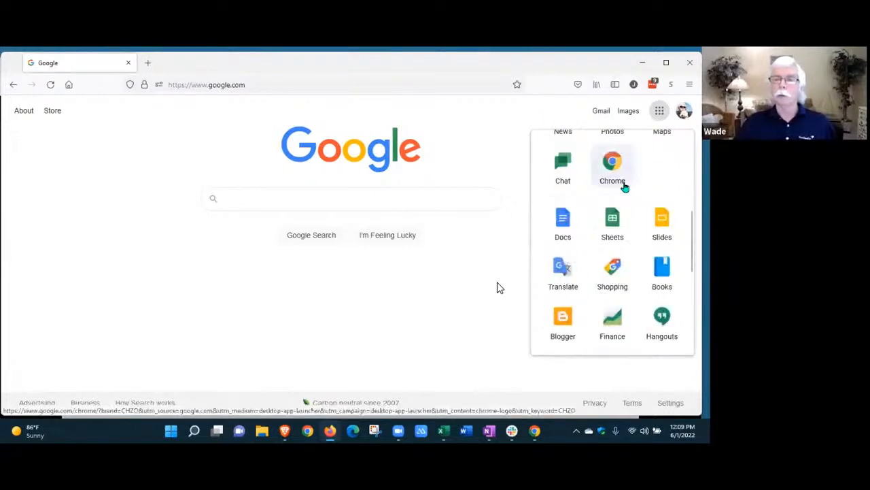
pyautogui.scroll(3, 624, 184)
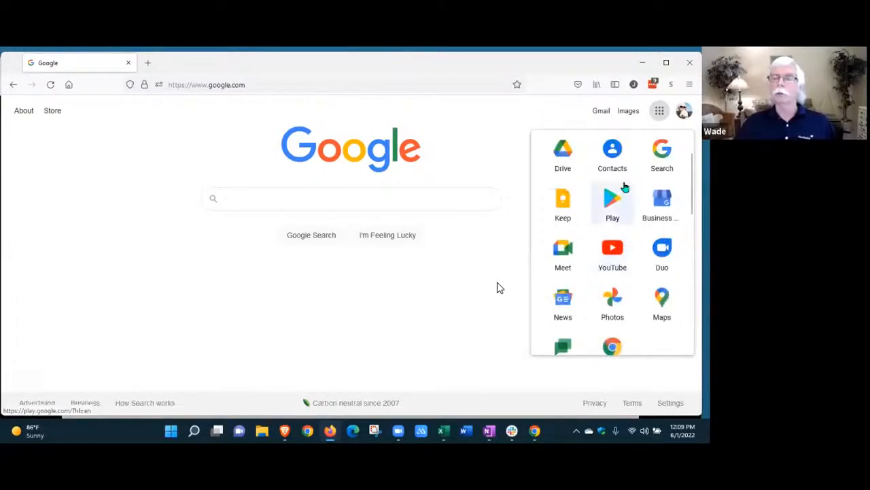
pyautogui.scroll(1, 624, 185)
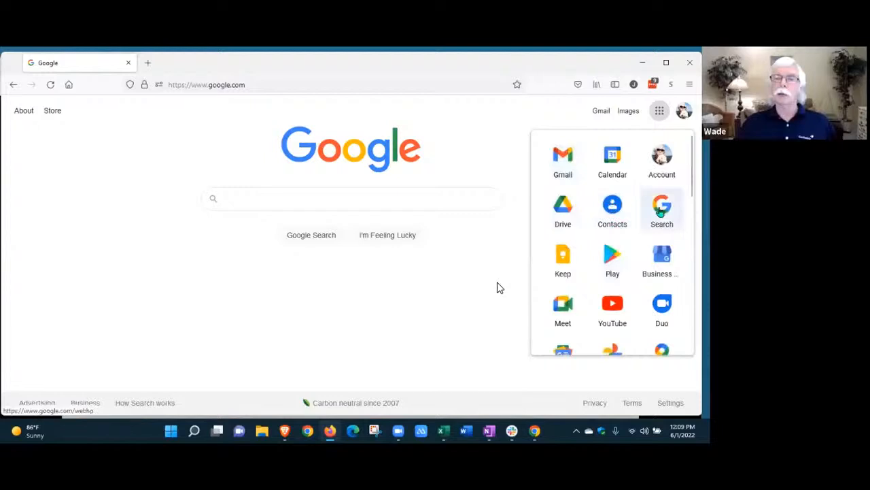
# Step: Move Keep to the spot after Play in the Google apps grid, and open Gmail
pyautogui.moveTo(563, 255); pyautogui.dragTo(612, 261)
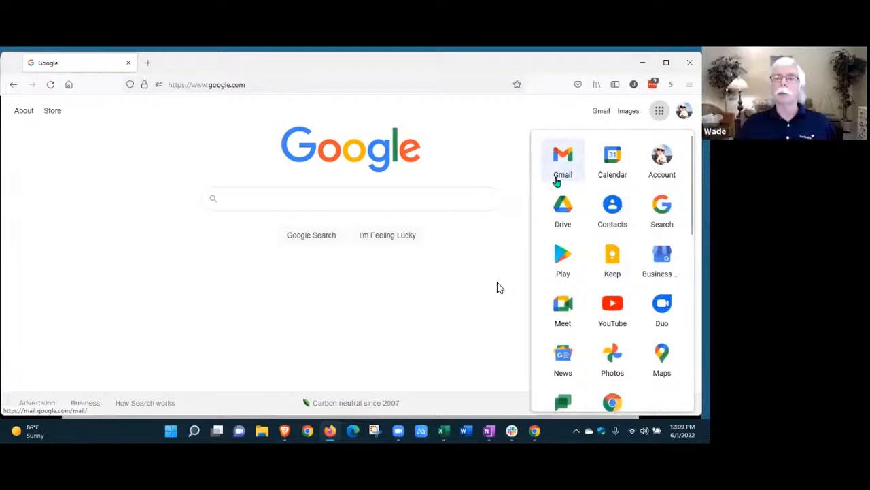
pyautogui.click(556, 178)
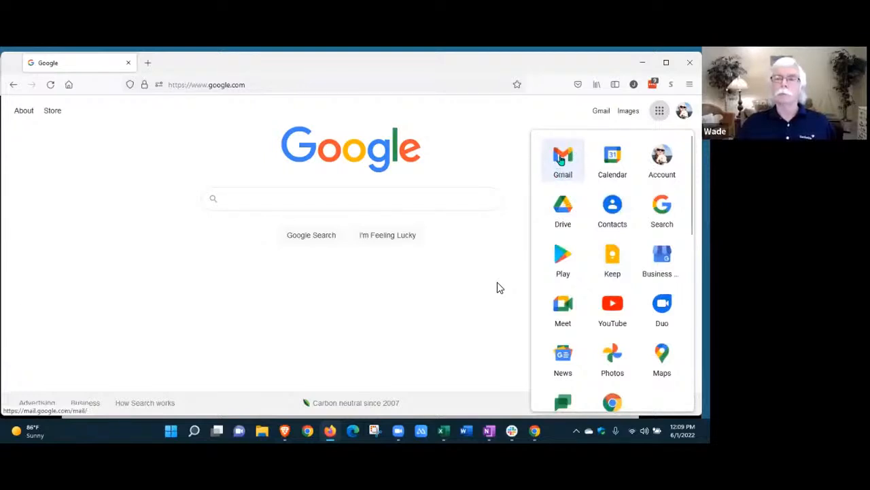
pyautogui.click(561, 158)
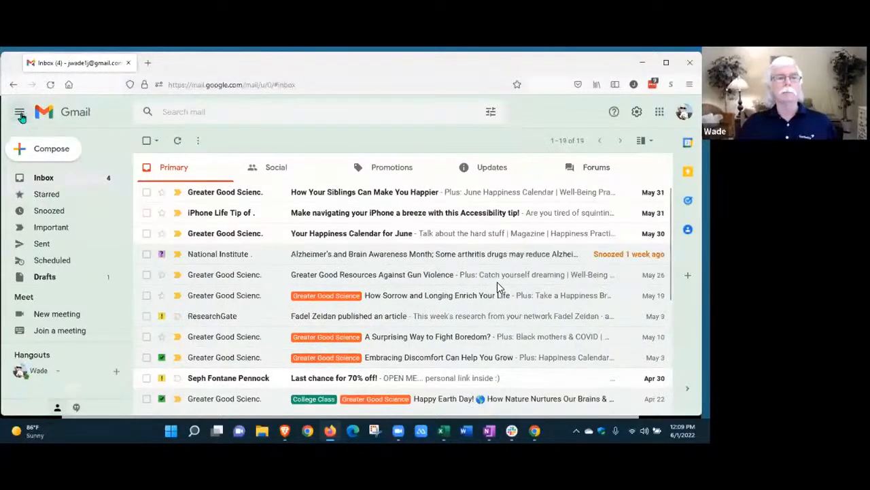
# Step: Collapse and re-expand Gmail's main menu to compare the icon-only and full views
pyautogui.click(21, 117)
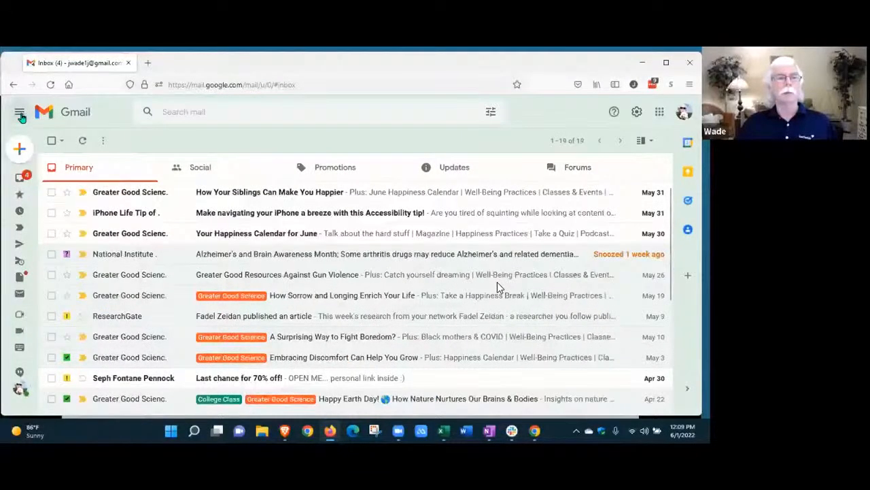
pyautogui.click(21, 117)
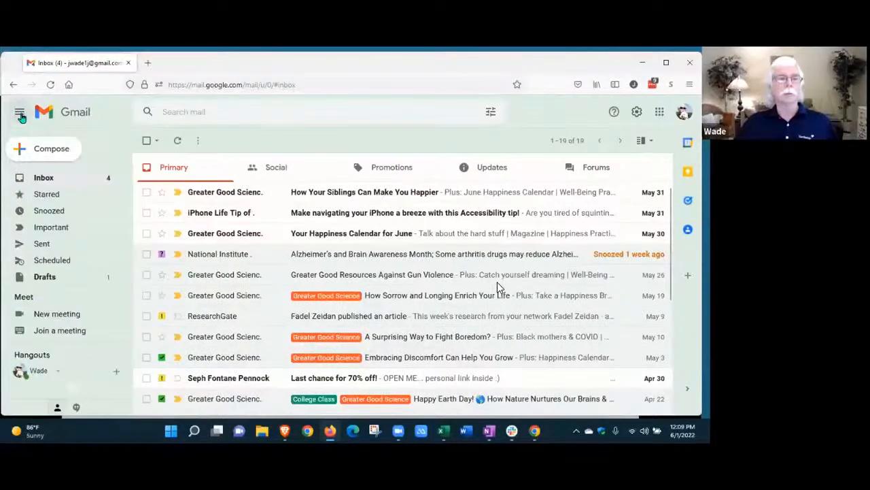
pyautogui.click(21, 117)
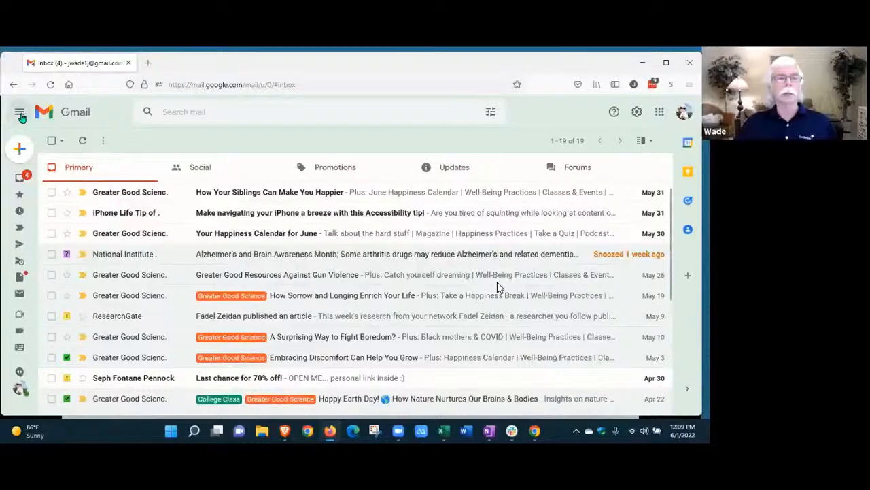
pyautogui.click(21, 117)
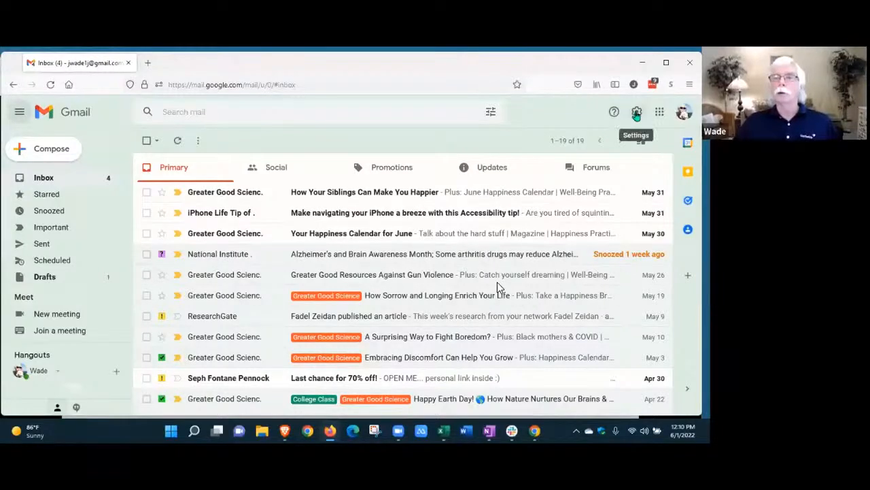
# Step: Hide Gmail's side panel of companion apps and show it again
pyautogui.click(636, 113)
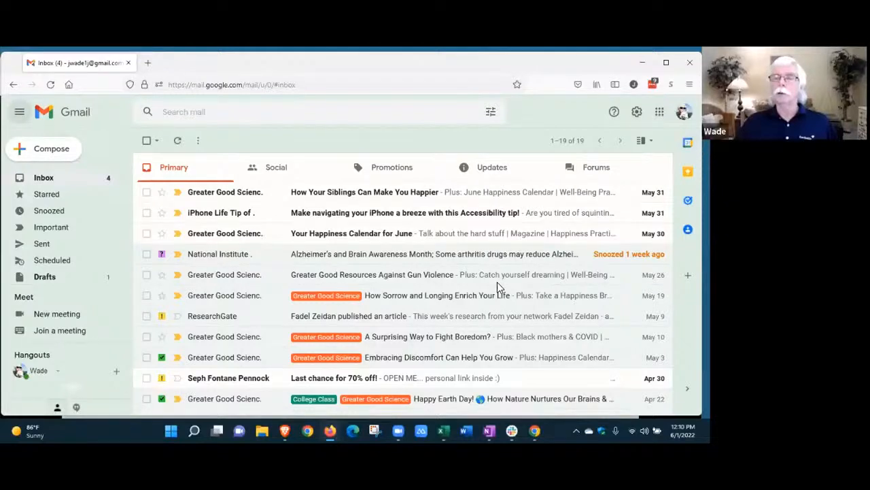
pyautogui.click(688, 393)
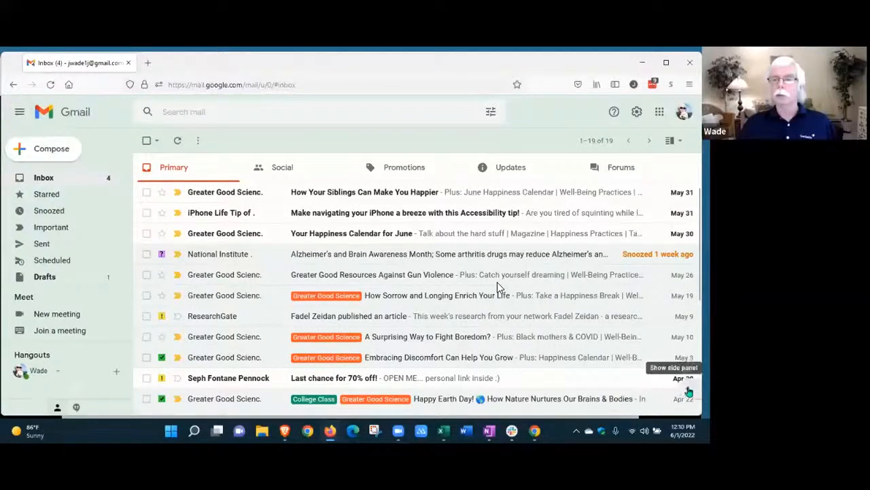
pyautogui.click(689, 391)
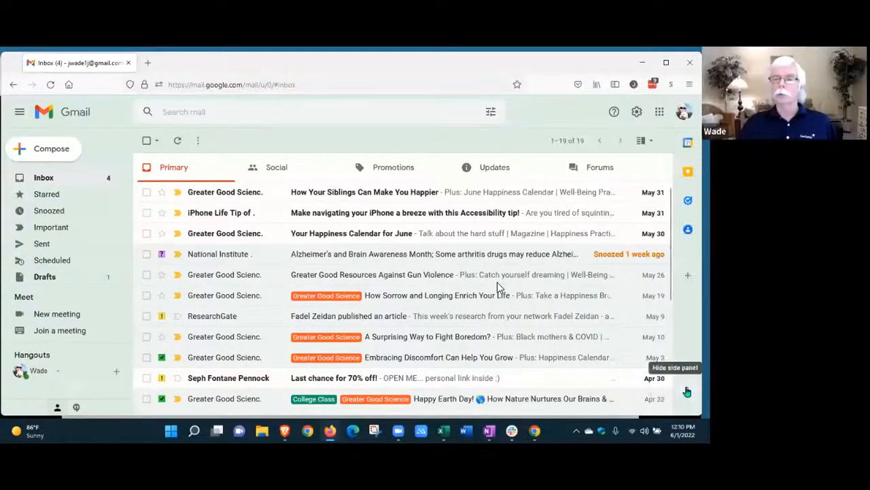
pyautogui.click(689, 392)
pyautogui.click(688, 390)
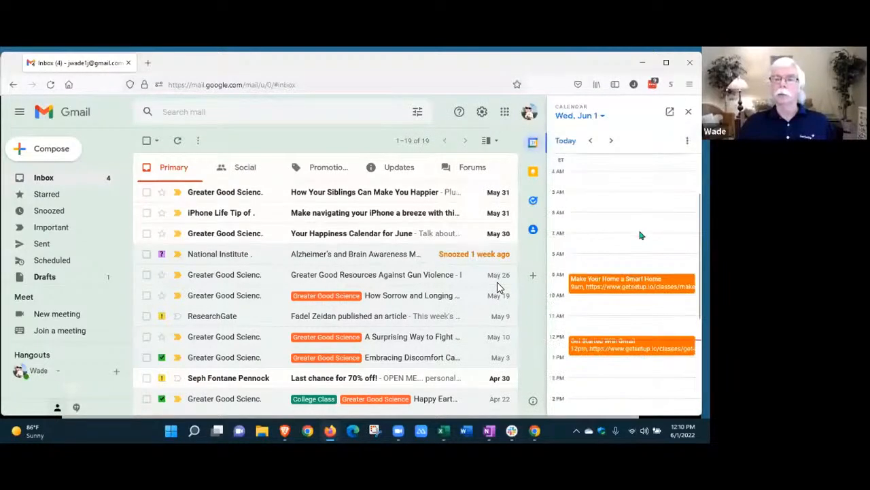
# Step: Review the June 1 schedule in Gmail's Calendar side panel and close the panel
pyautogui.scroll(-1, 639, 235)
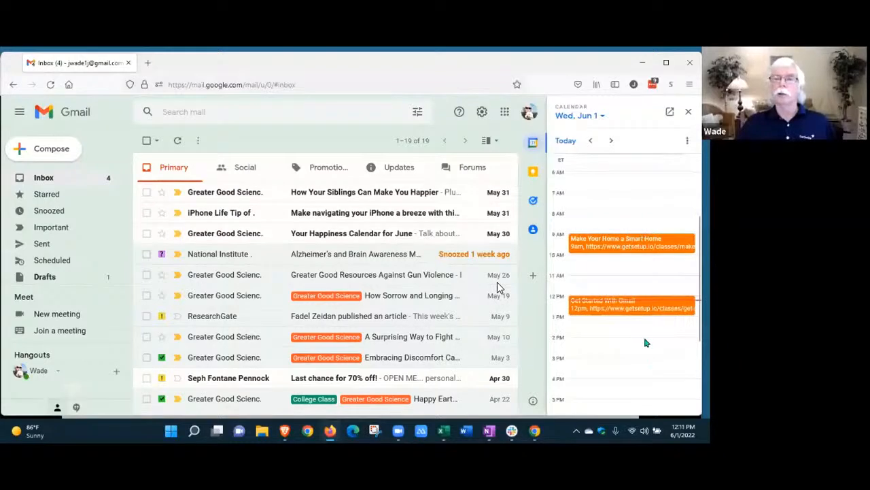
pyautogui.click(688, 113)
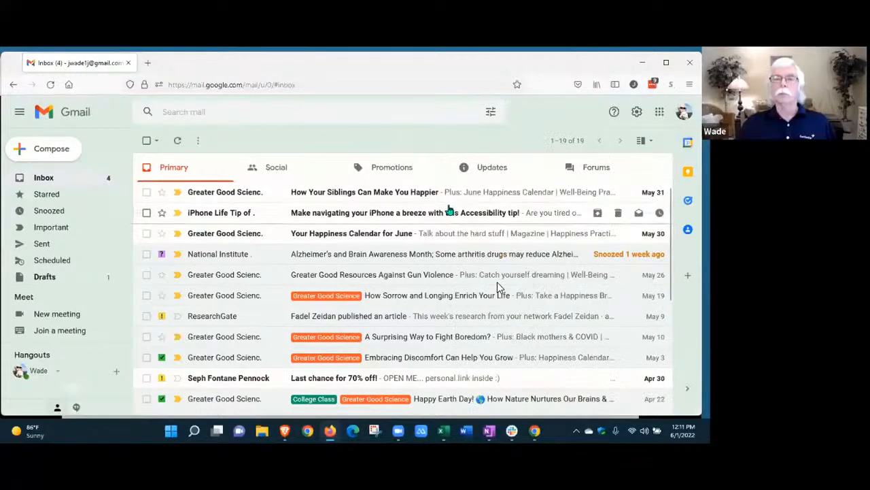
# Step: Open the full Google Calendar in its own tab, and return to the Gmail inbox with the Calendar side panel closed
pyautogui.click(660, 114)
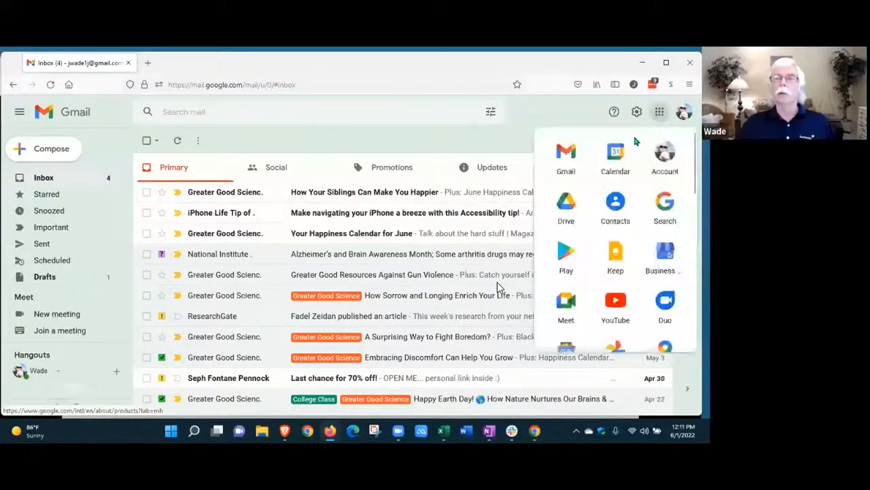
pyautogui.click(614, 159)
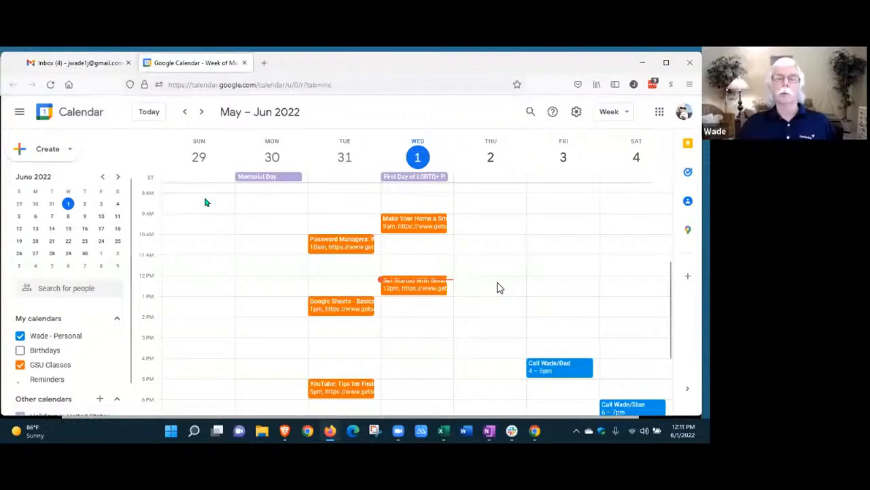
pyautogui.click(102, 63)
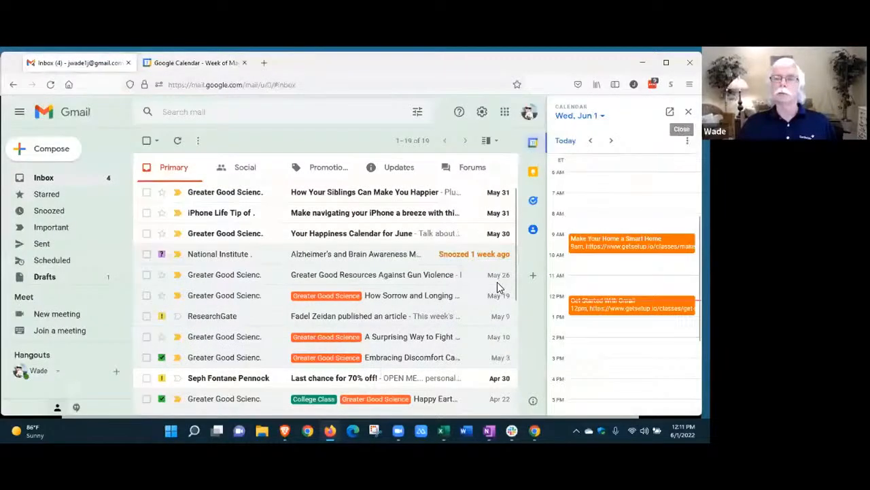
pyautogui.click(688, 111)
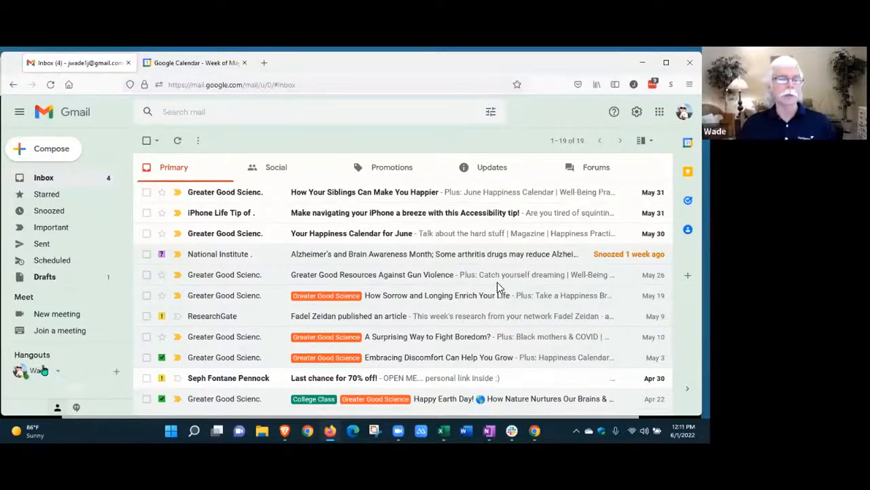
# Step: Look through the mail folders and custom labels listed in Gmail's main menu
pyautogui.click(50, 331)
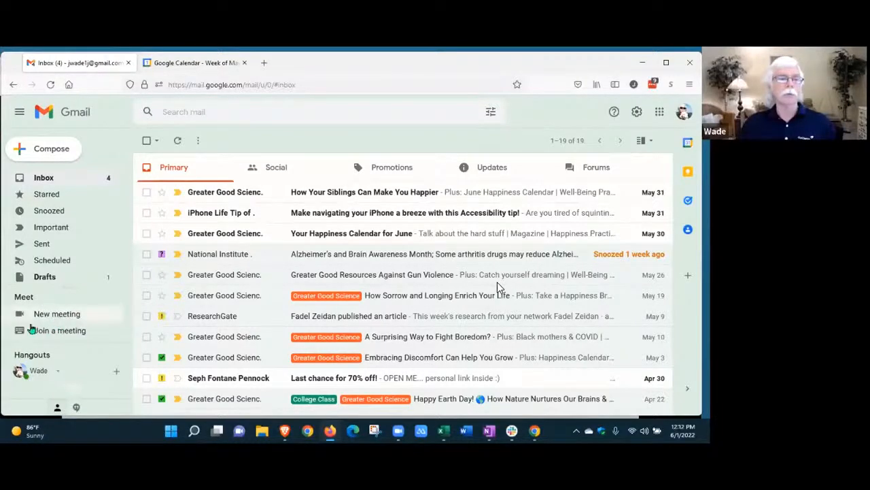
pyautogui.scroll(-5, 52, 242)
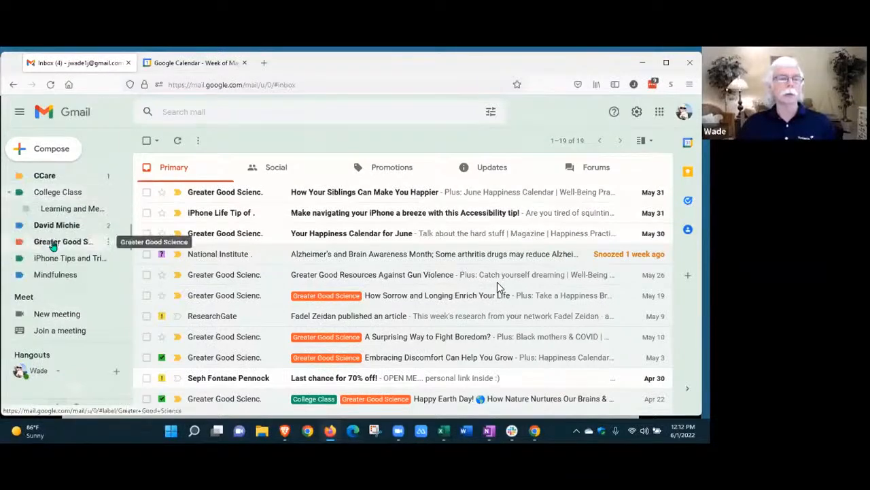
pyautogui.scroll(2, 52, 246)
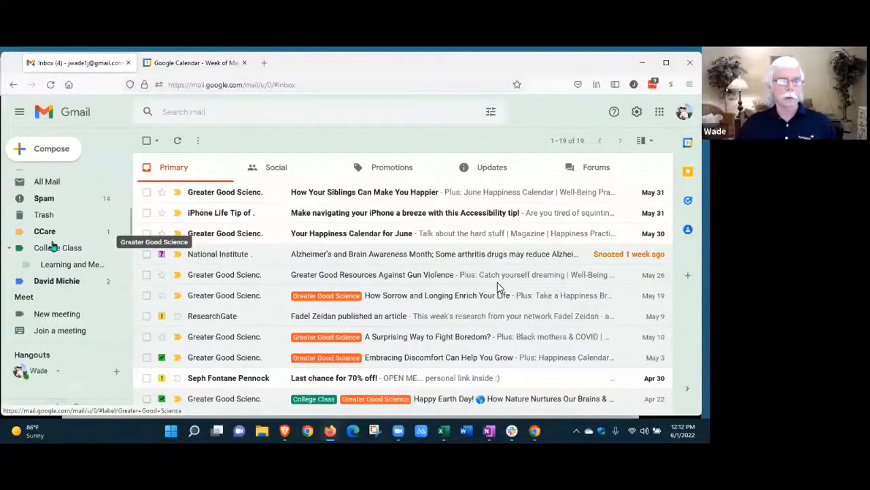
pyautogui.scroll(3, 52, 247)
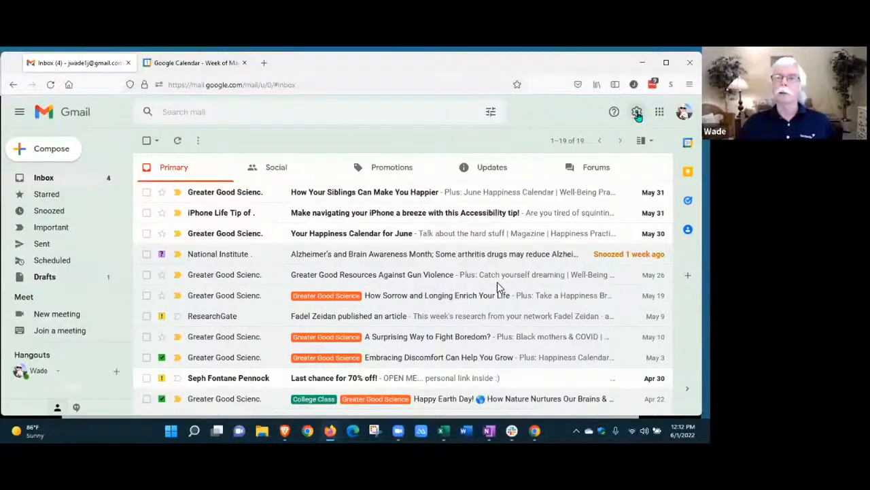
# Step: Open the full Gmail settings and look through the General, Labels, Inbox, Accounts and Import, Filters and Blocked Addresses, and Forwarding and POP/IMAP pages
pyautogui.click(638, 113)
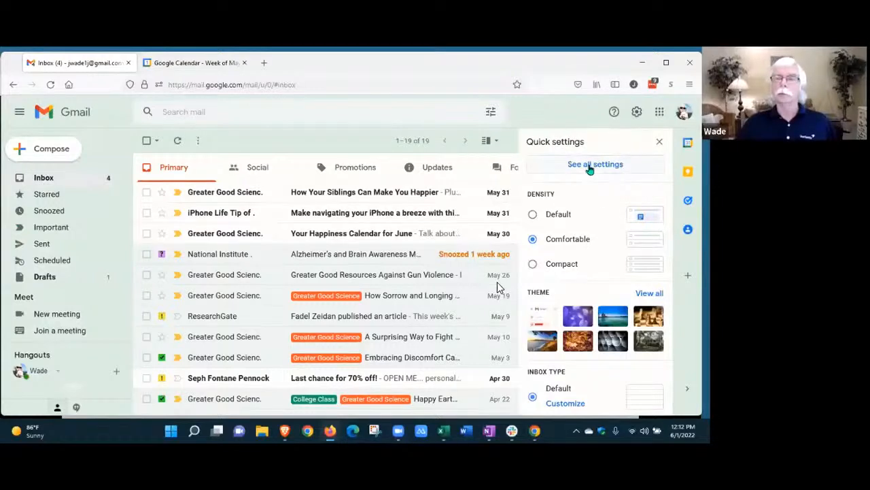
pyautogui.click(589, 169)
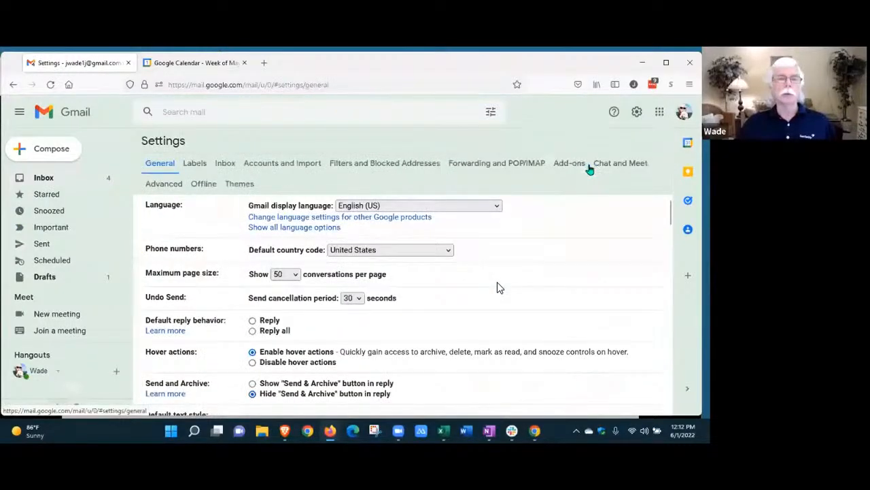
pyautogui.click(194, 163)
pyautogui.click(228, 165)
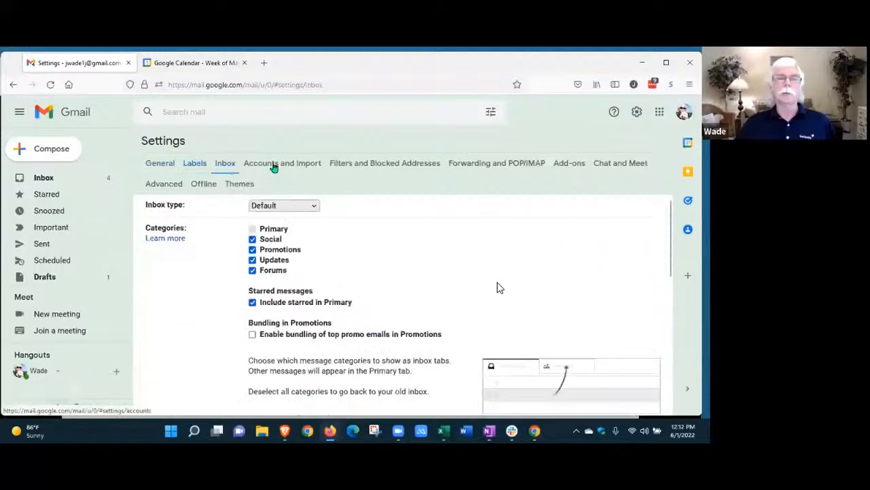
pyautogui.click(274, 168)
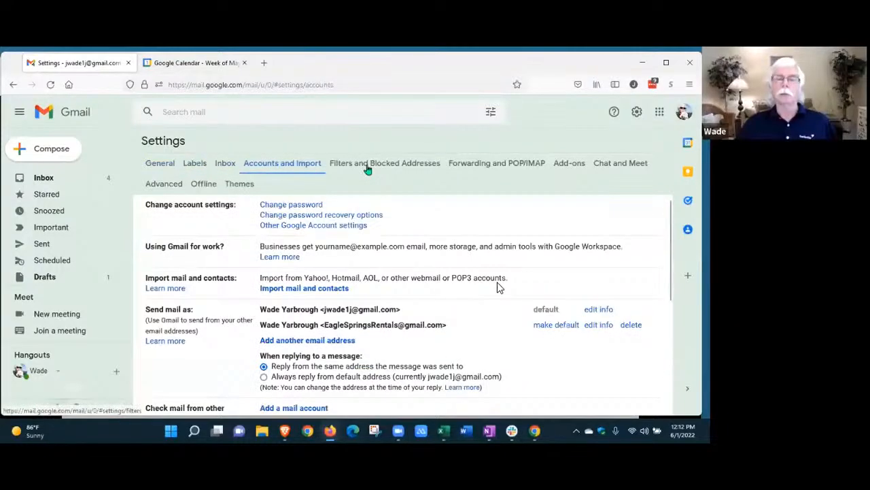
pyautogui.click(367, 170)
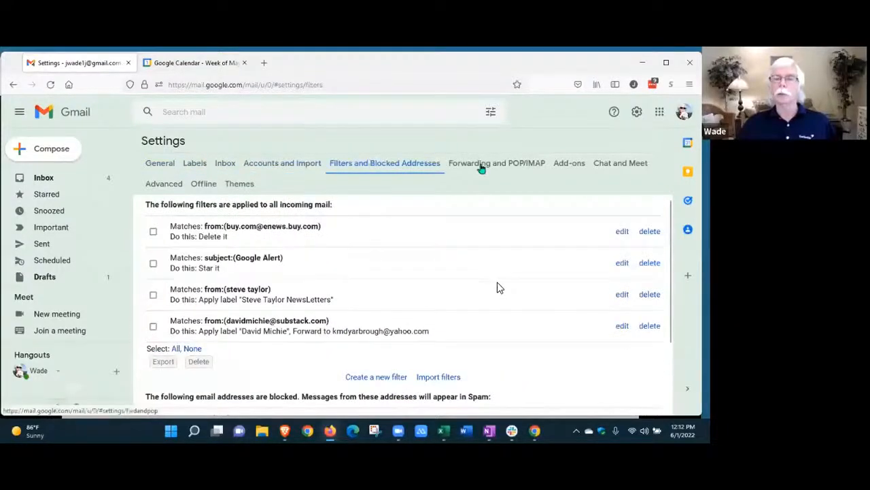
pyautogui.click(480, 169)
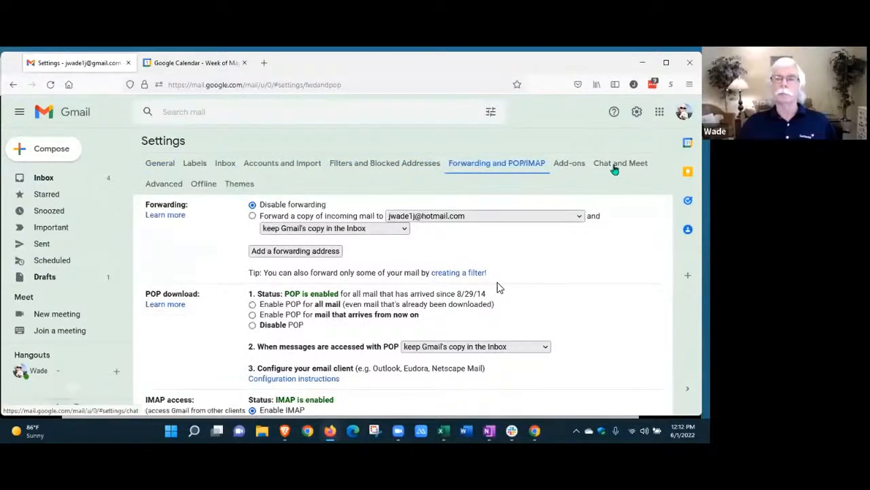
# Step: In the Chat and Meet settings, set Chat to Off, hide the Meet section in the main menu, and save the changes
pyautogui.click(615, 168)
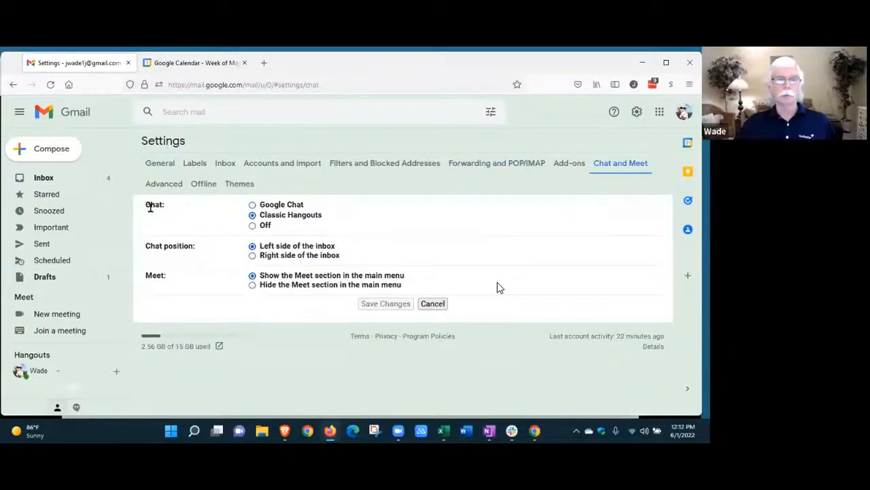
pyautogui.click(251, 226)
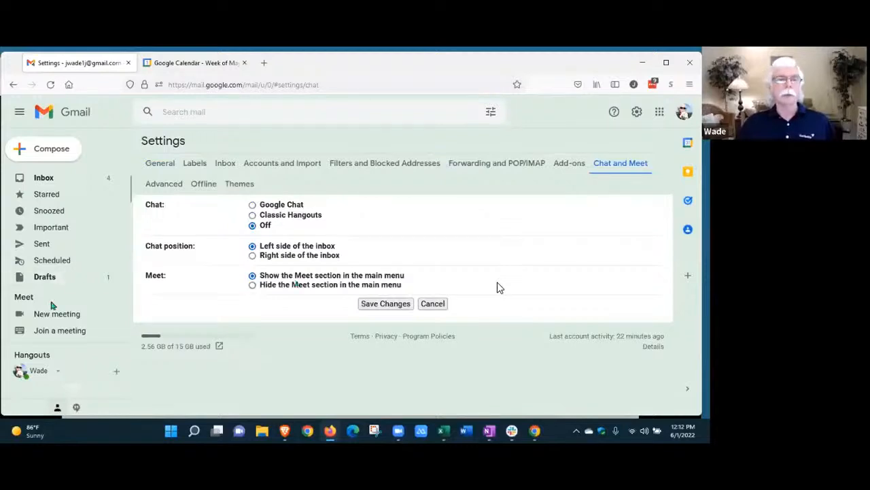
pyautogui.click(253, 285)
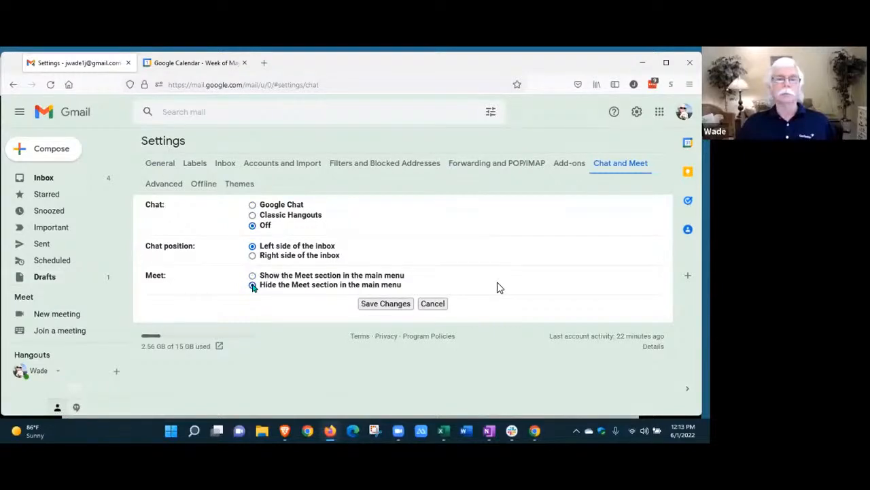
pyautogui.click(398, 305)
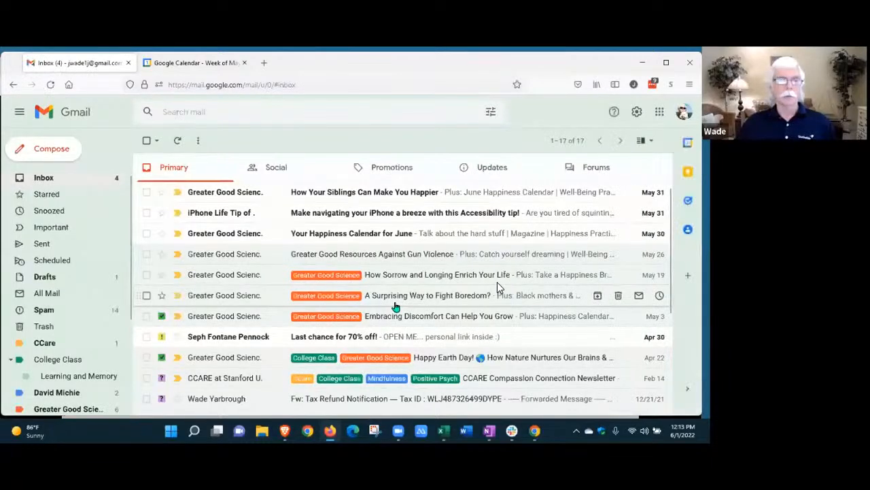
pyautogui.scroll(-2, 44, 306)
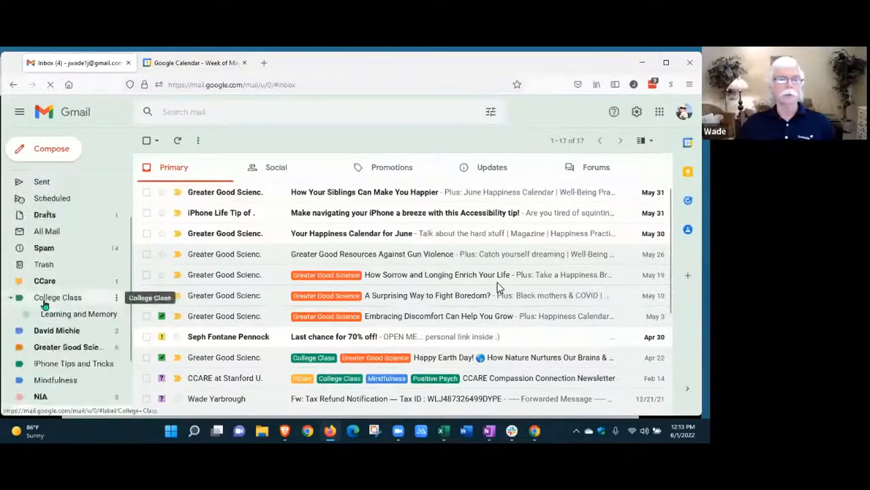
pyautogui.scroll(-2, 44, 306)
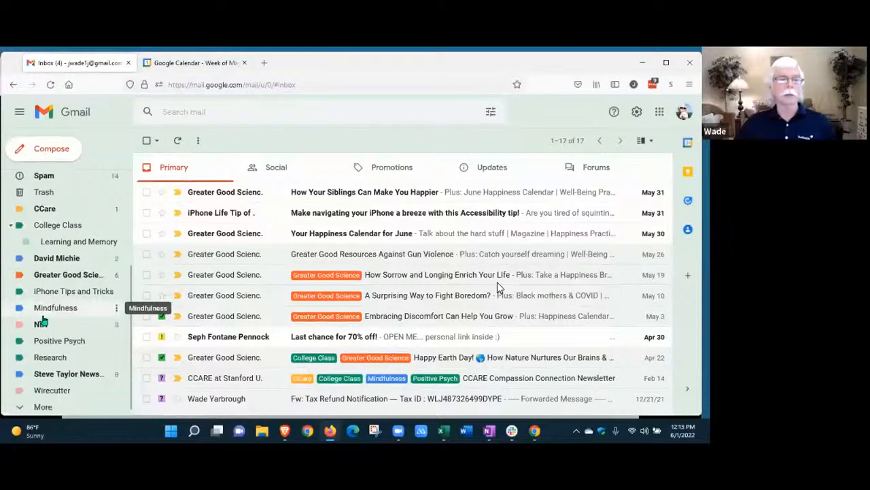
pyautogui.scroll(4, 42, 319)
pyautogui.scroll(1, 43, 318)
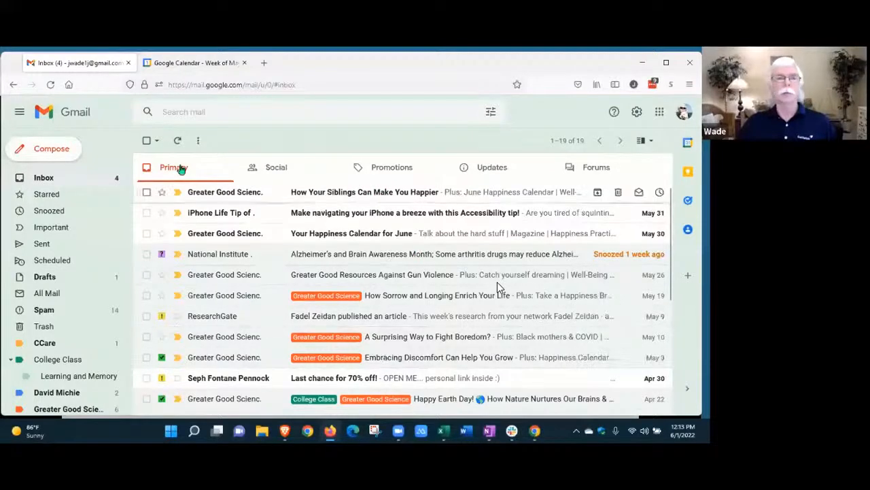
# Step: Start a new email message and address it to the account owner's own Yahoo address from the suggested contacts
pyautogui.click(50, 151)
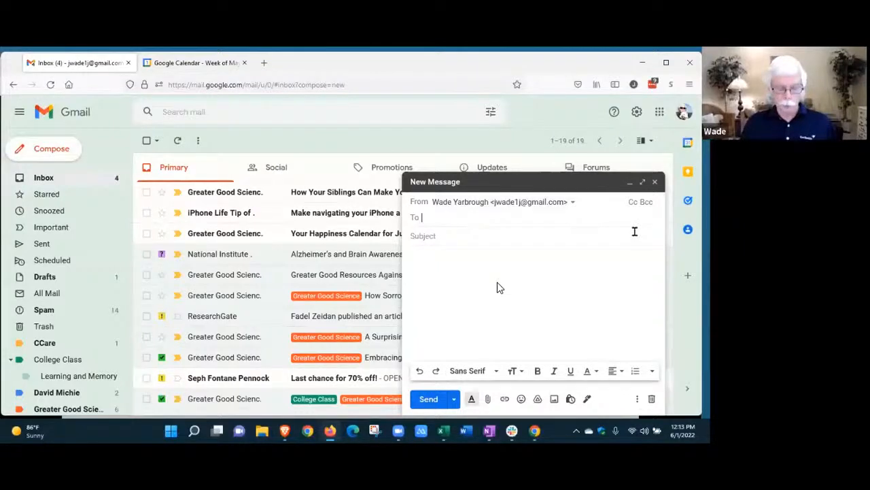
pyautogui.write('jw')
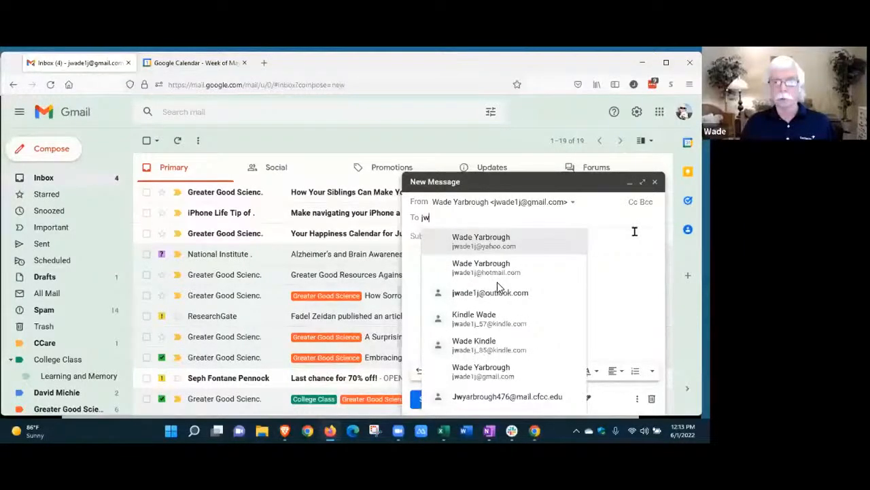
pyautogui.write('a')
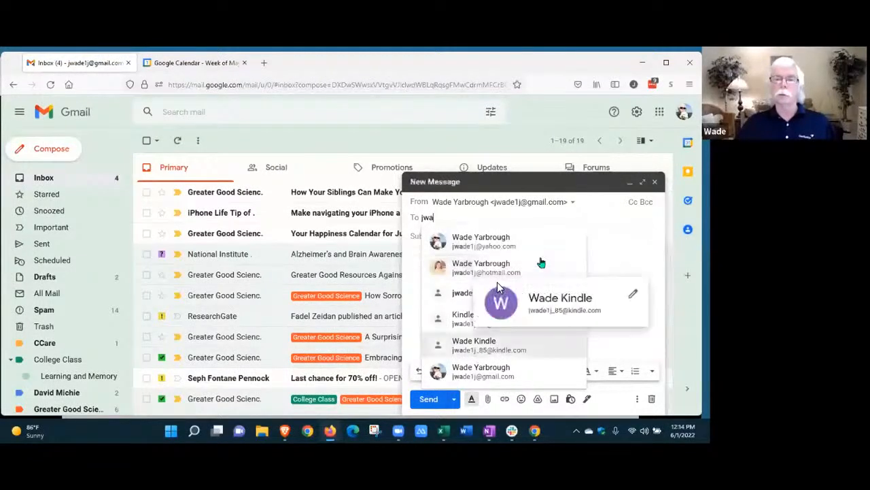
pyautogui.moveTo(565, 245)
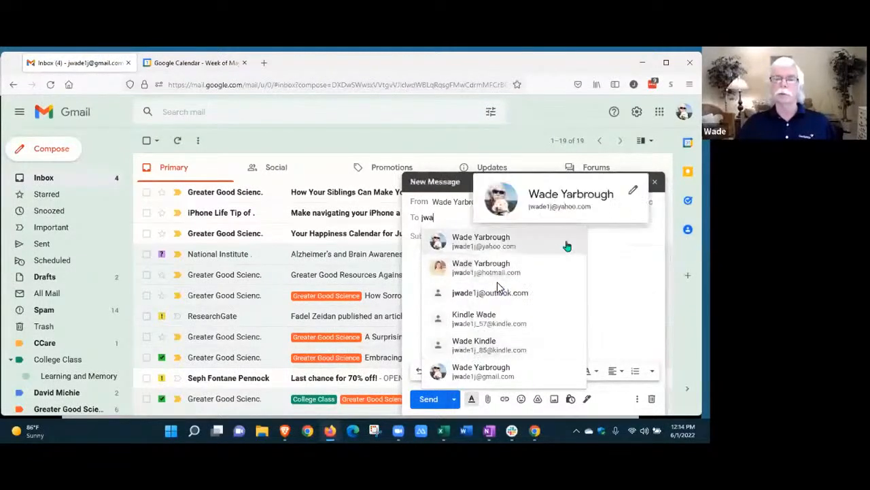
pyautogui.click(472, 245)
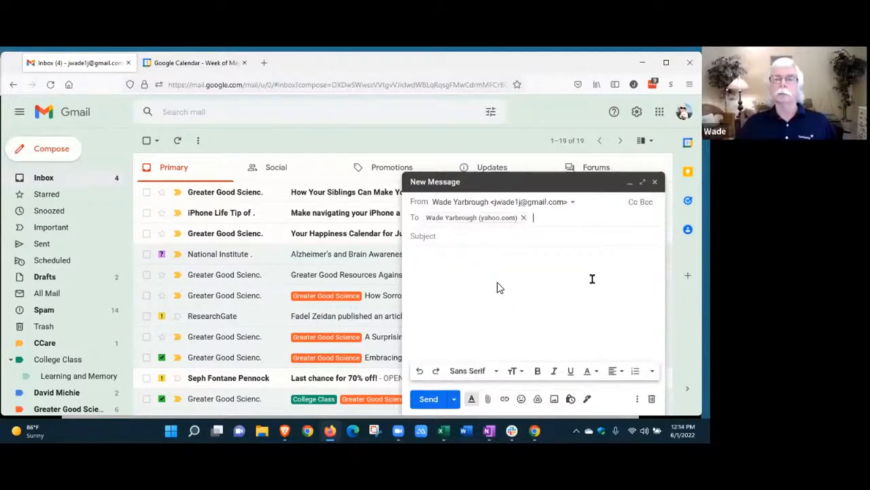
# Step: Give the message the subject "Test" and write "Line 1" and "Line 2" on separate lines in its body
pyautogui.click(421, 235)
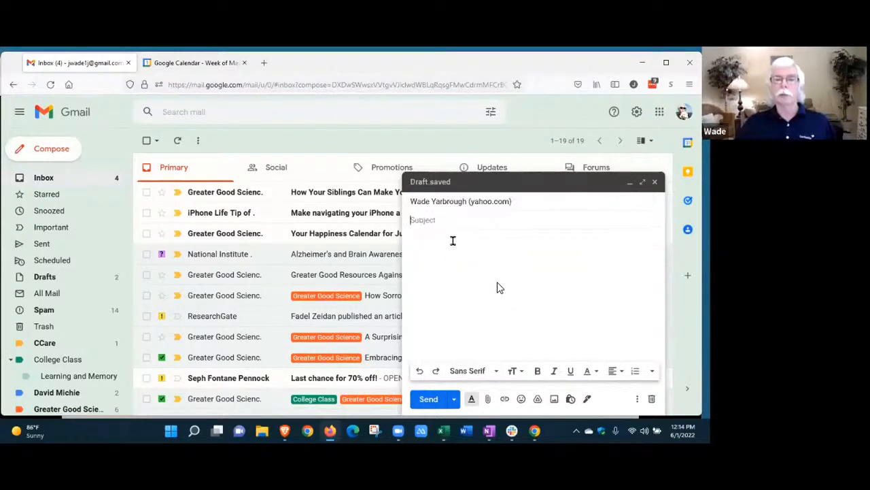
pyautogui.write('Test')
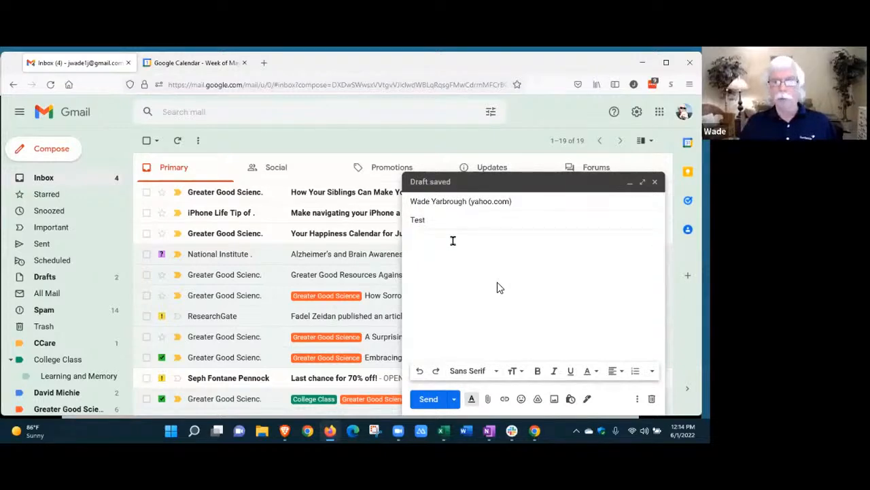
pyautogui.click(447, 242)
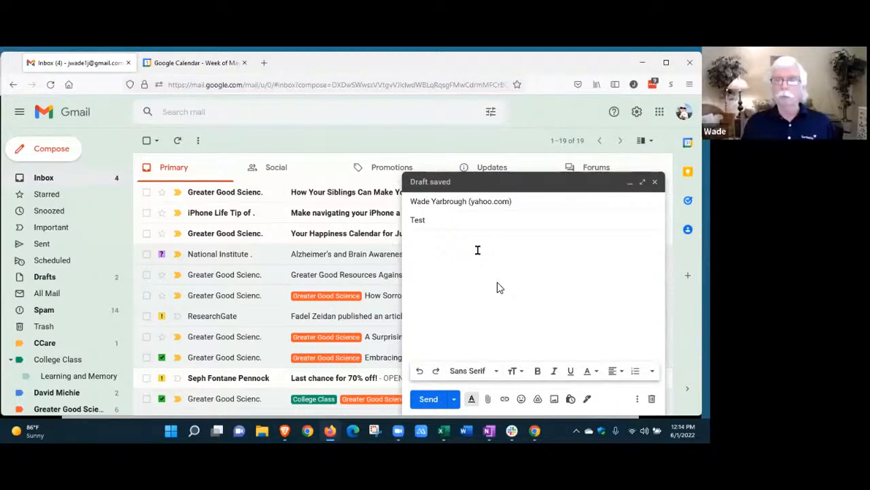
pyautogui.write('Line 1')
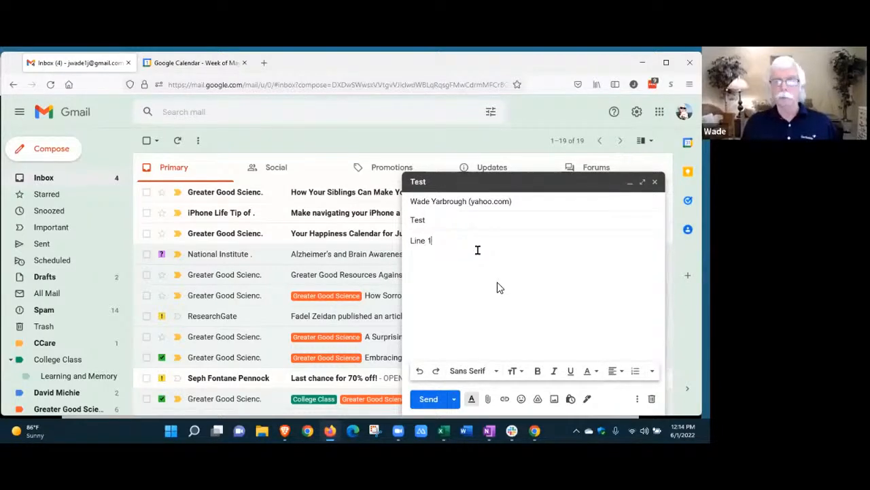
pyautogui.press('Return')
pyautogui.write('Line 2')
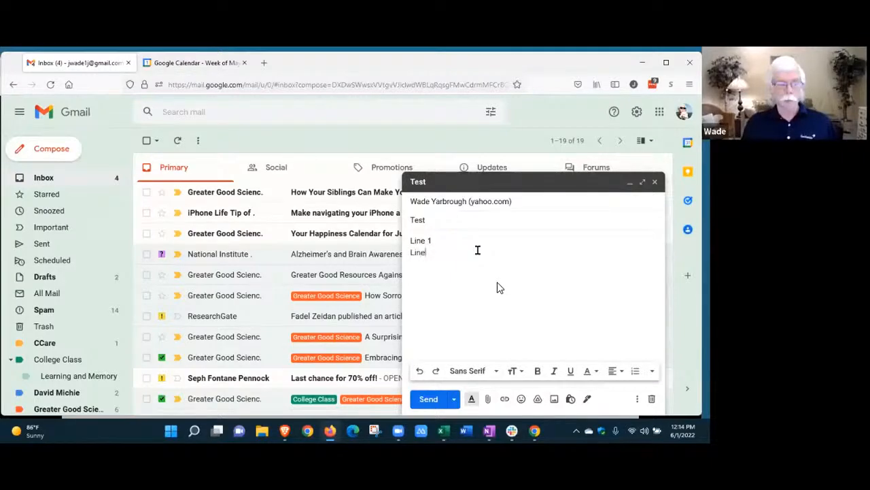